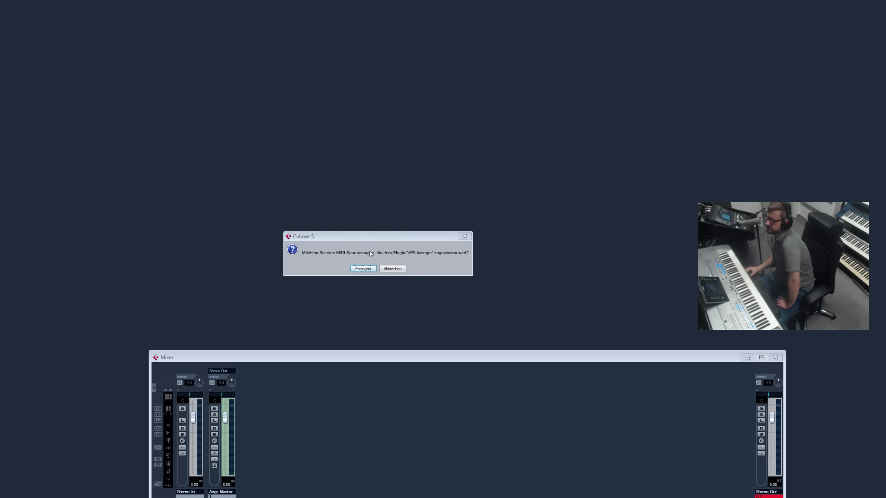
Create the MIDI track for VPS Avenger and move the VST Instruments window fully onto screen
left_click(365, 269)
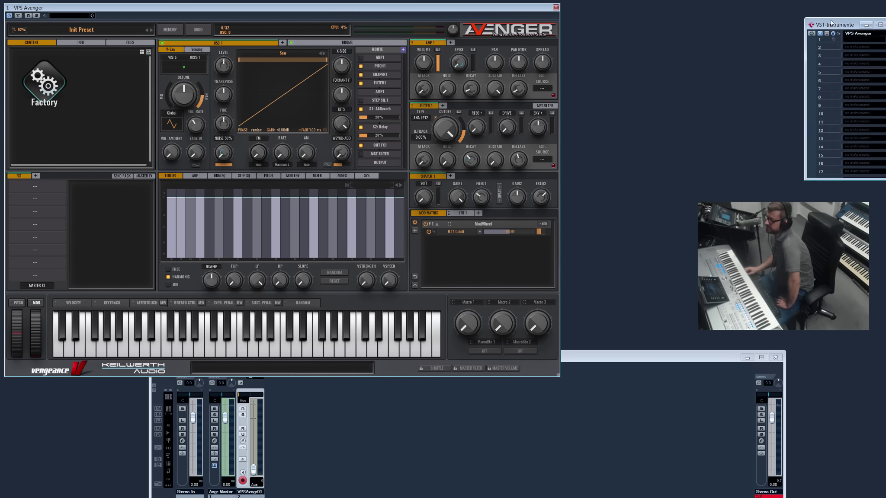
left_click_drag(831, 21, 811, 15)
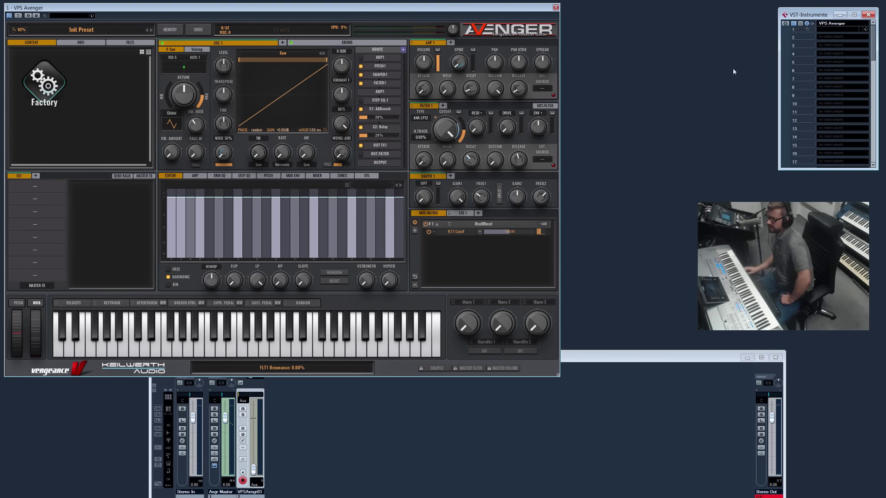
left_click_drag(813, 14, 809, 14)
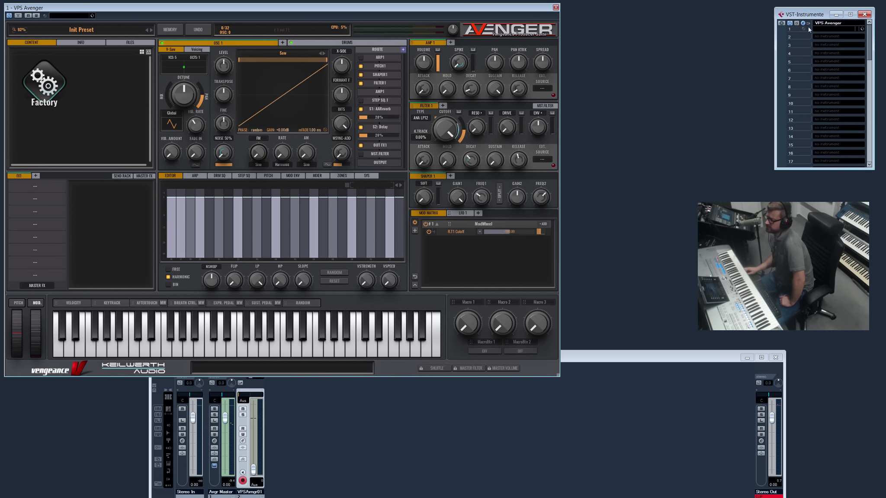
Open the list of outputs on the Avenger instrument slot
left_click(808, 26)
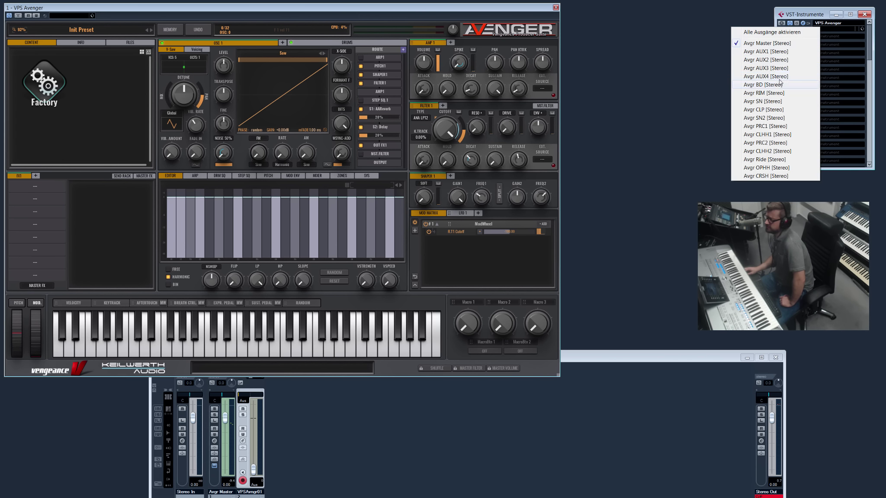
left_click(808, 23)
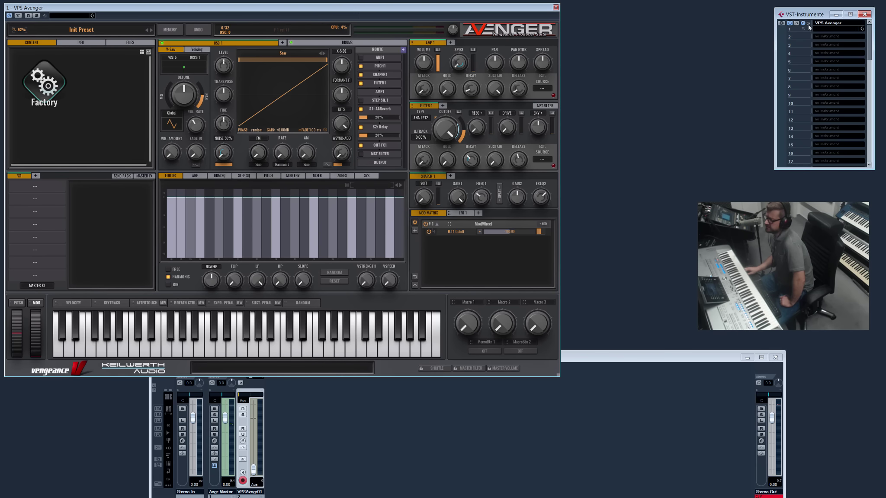
left_click(808, 25)
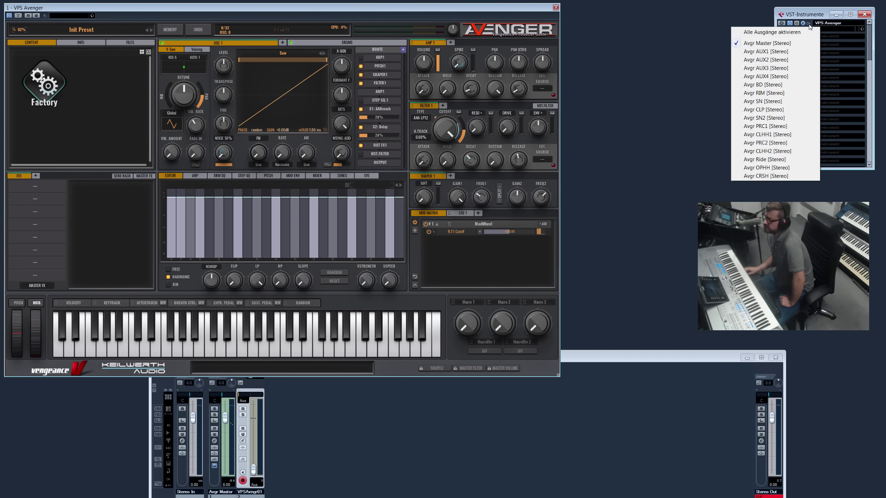
left_click(809, 27)
left_click(809, 26)
Choose 'Alle Ausgänge aktivieren' for Avenger's outputs, then enlarge the VPS Avenger window
left_click(762, 33)
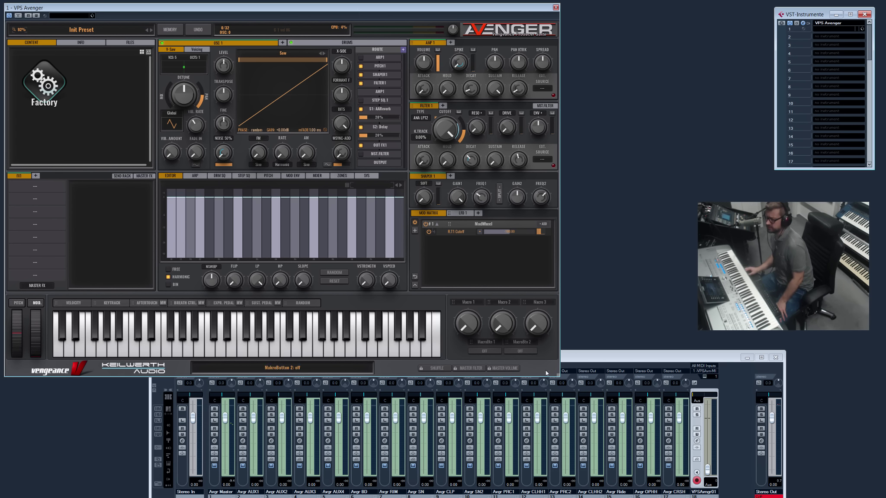
left_click_drag(558, 378, 584, 393)
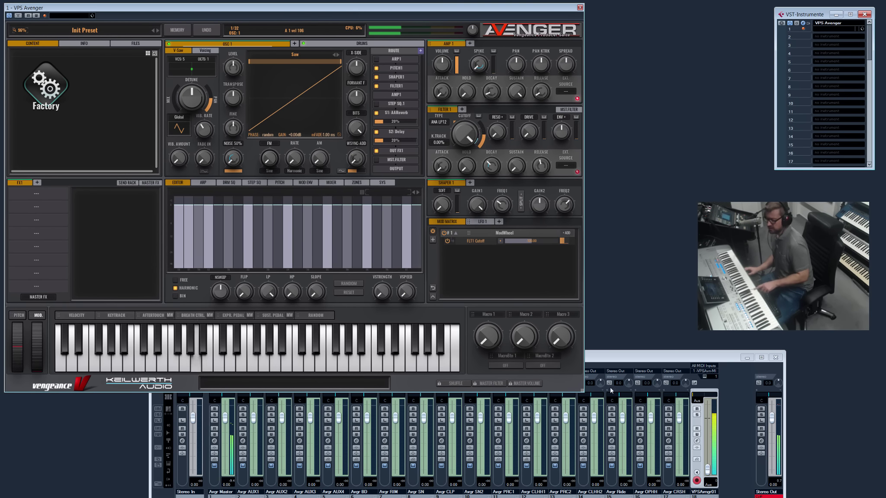
Load the Chillout 1 drum kit and show the per-drum strips under Mixer > Drums
left_click(351, 44)
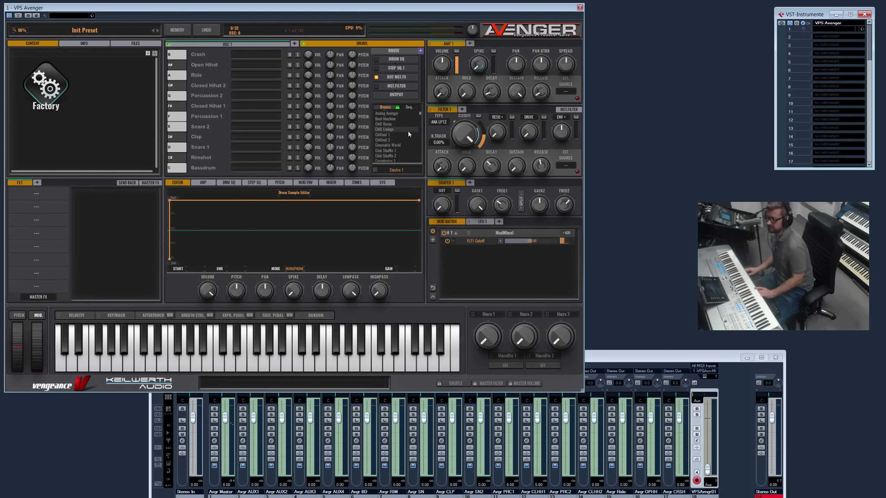
left_click(404, 136)
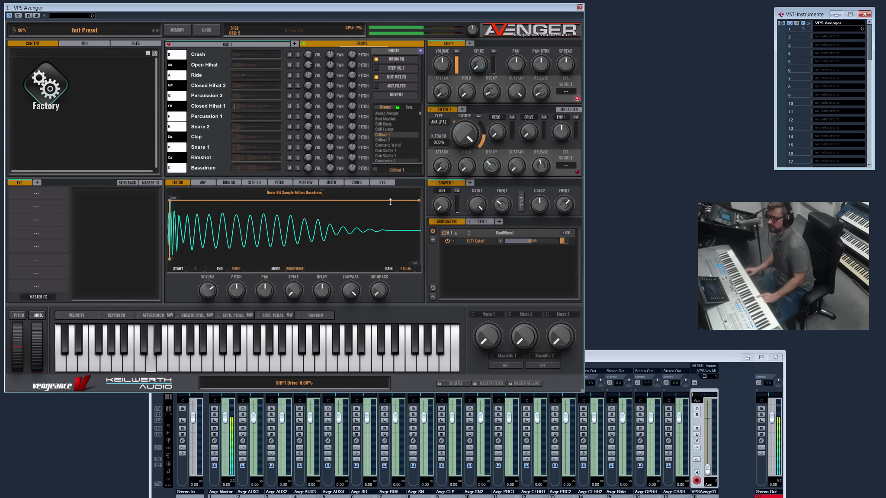
left_click(331, 183)
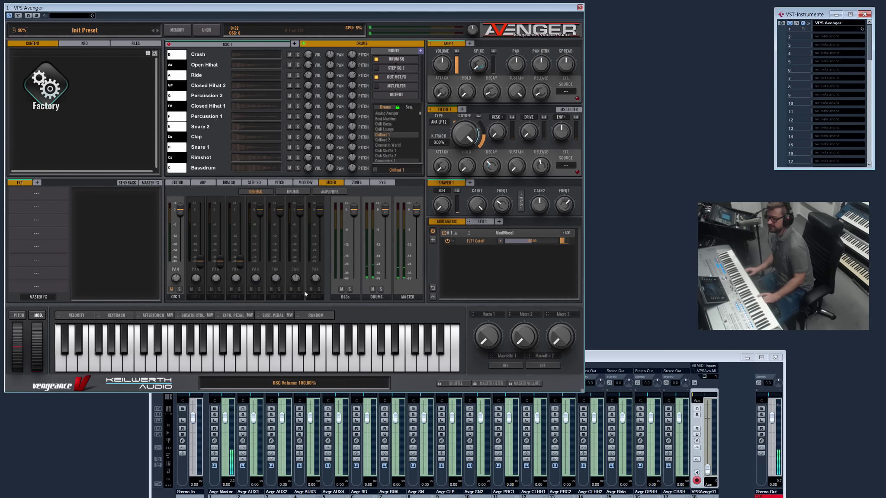
left_click(293, 192)
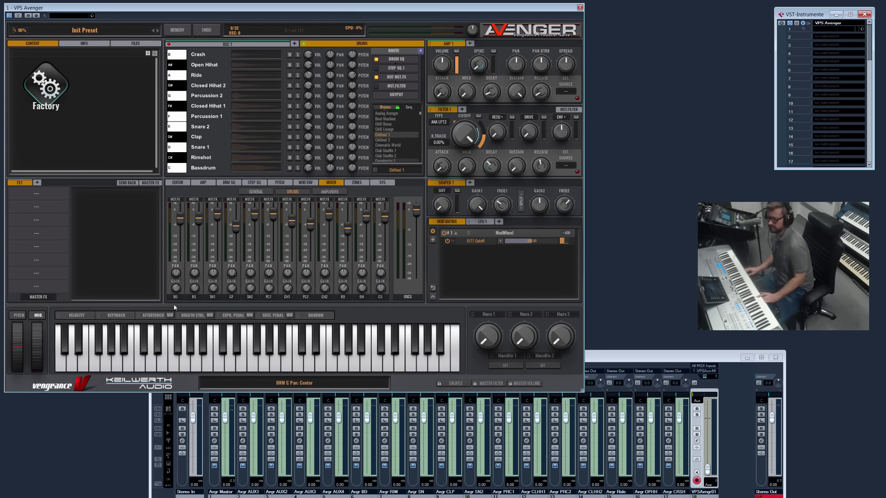
Route BD, Rimshot, SN1, CP, SN2 and PC1 to AUX [BD], [RIM], [SN1], [CLP], [SN2], [PRC1]
left_click(173, 200)
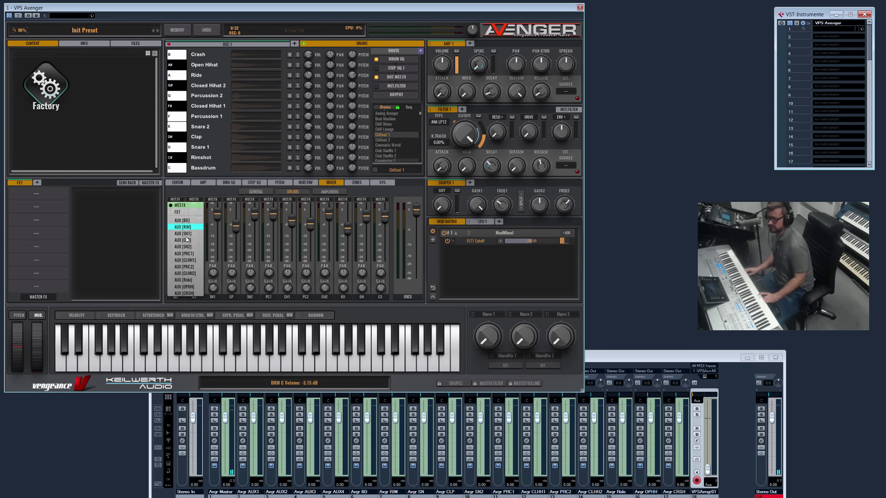
left_click(185, 220)
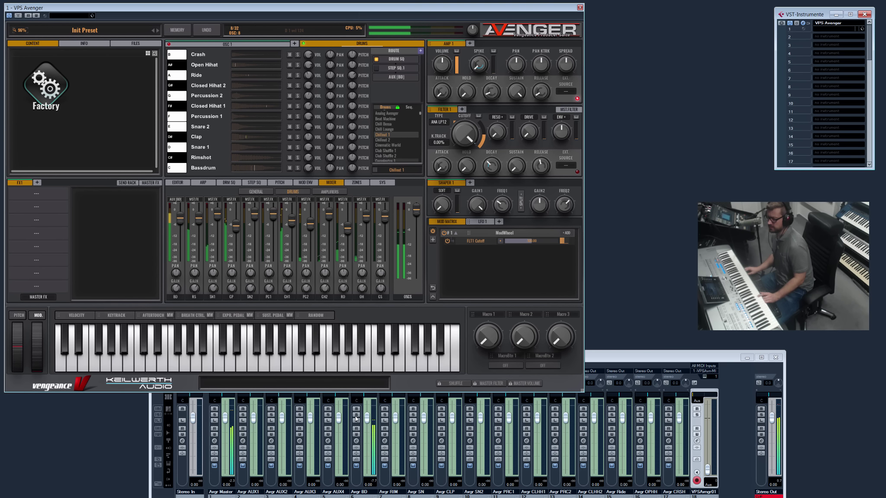
left_click(200, 158)
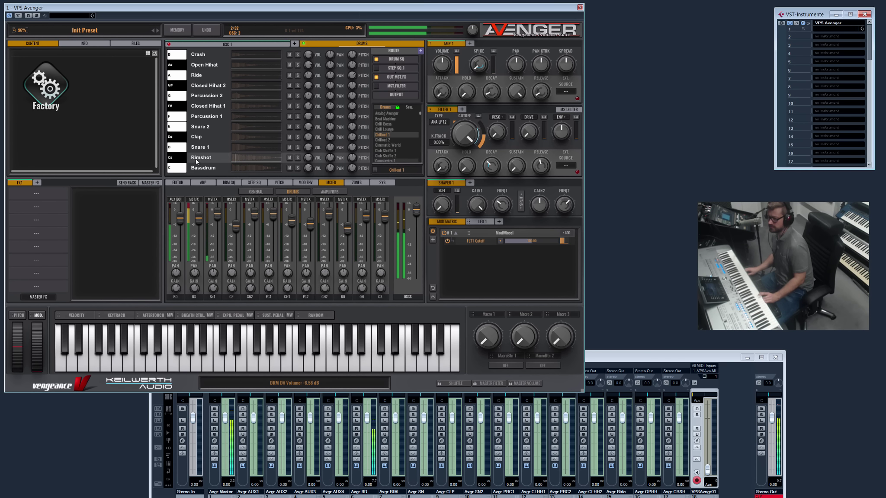
left_click(199, 222)
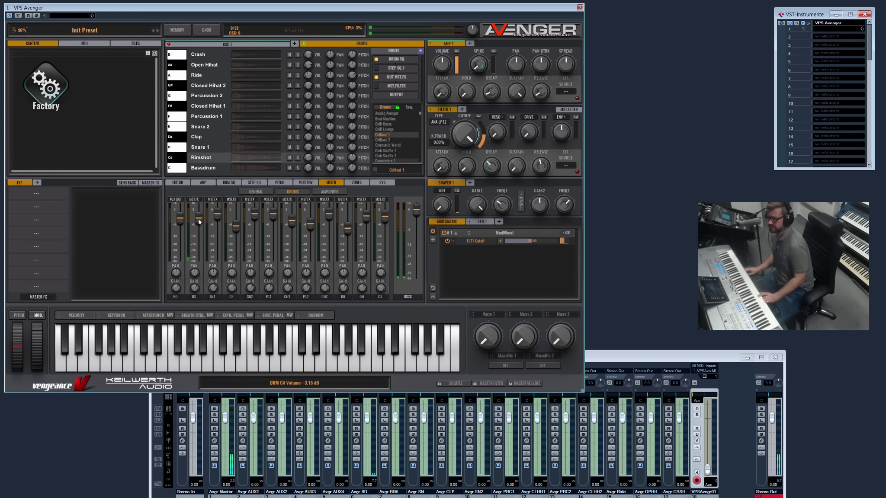
left_click(193, 200)
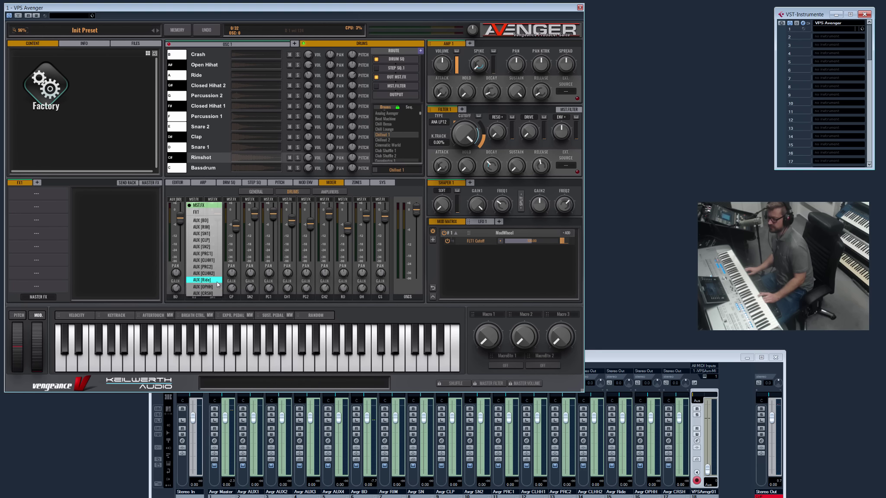
left_click(216, 227)
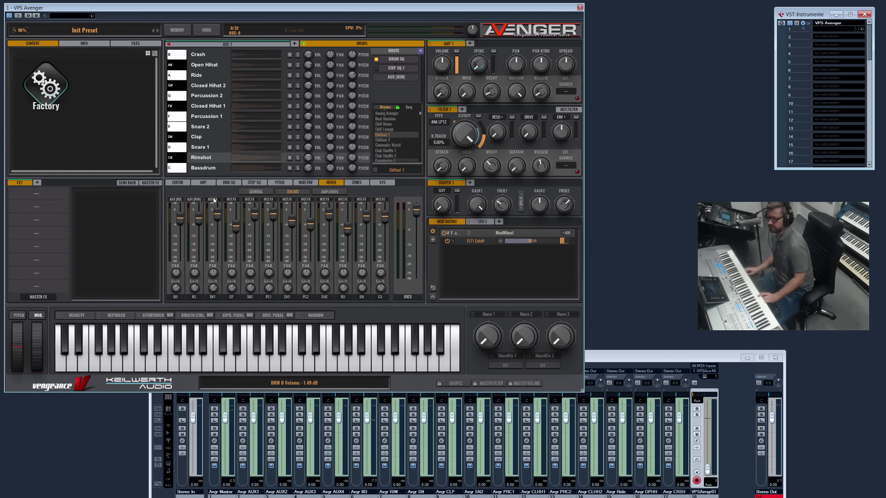
left_click(214, 200)
left_click(222, 234)
left_click(231, 200)
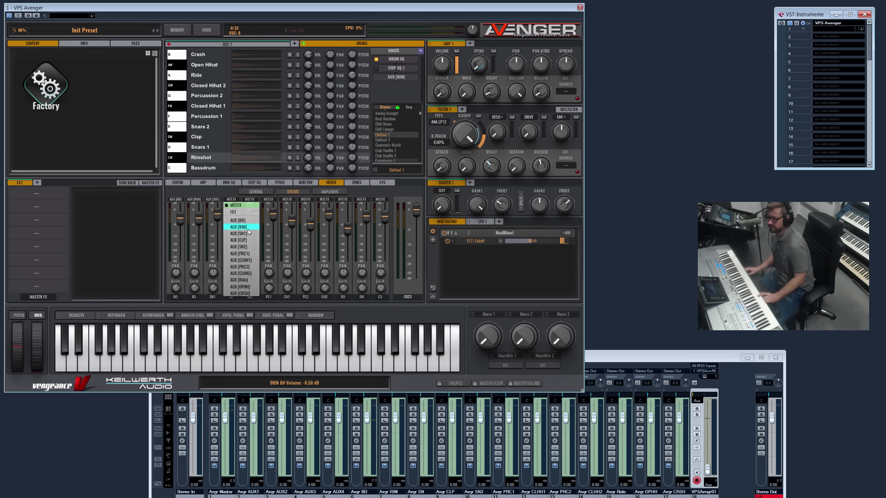
left_click(239, 240)
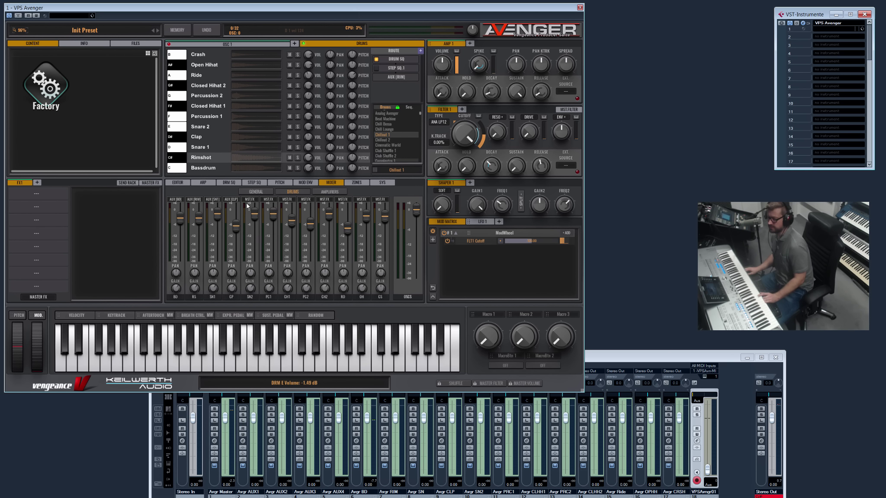
left_click(249, 201)
left_click(264, 248)
left_click(268, 201)
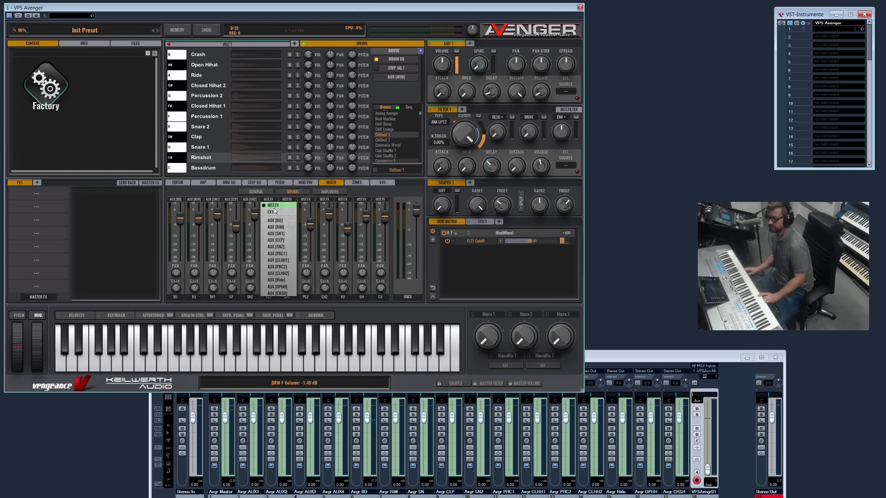
left_click(289, 254)
Route CH1, PC2, CH2, ride, open hihat and crash to AUX [CLHH1], [PRC2], [CLHH2], [Ride], [OPHH], [CRSH]
left_click(292, 203)
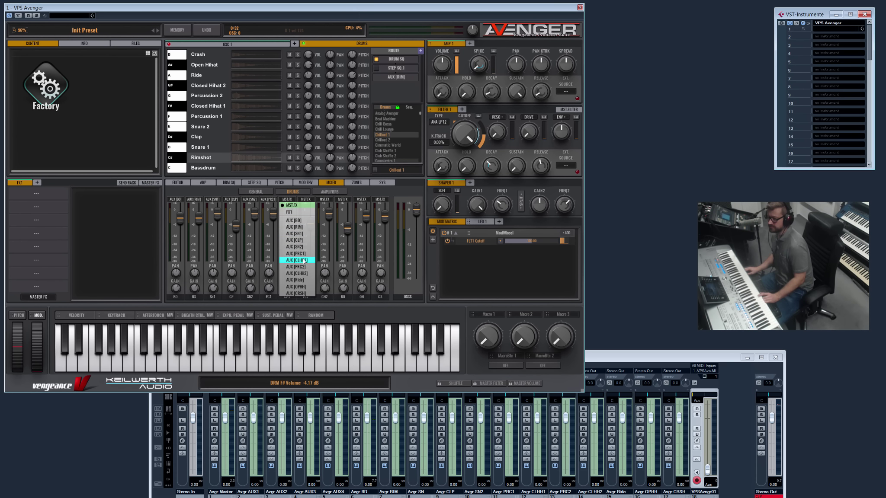
left_click(310, 261)
left_click(308, 202)
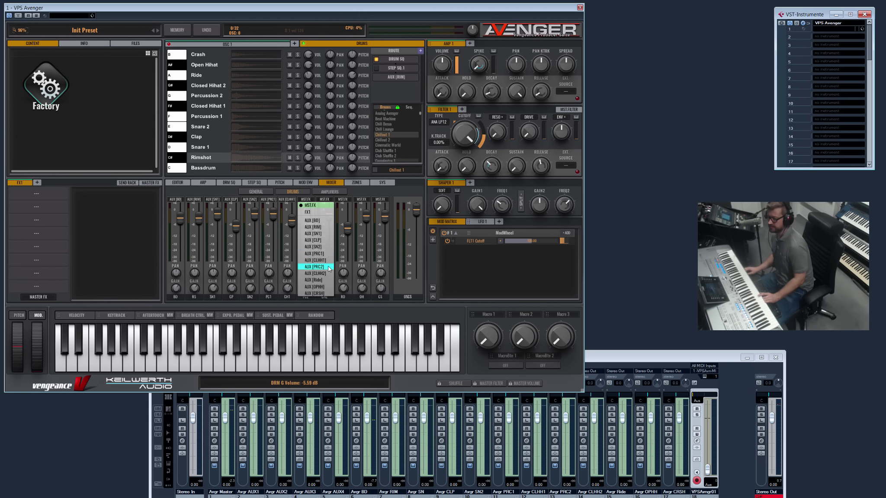
left_click(325, 267)
left_click(326, 200)
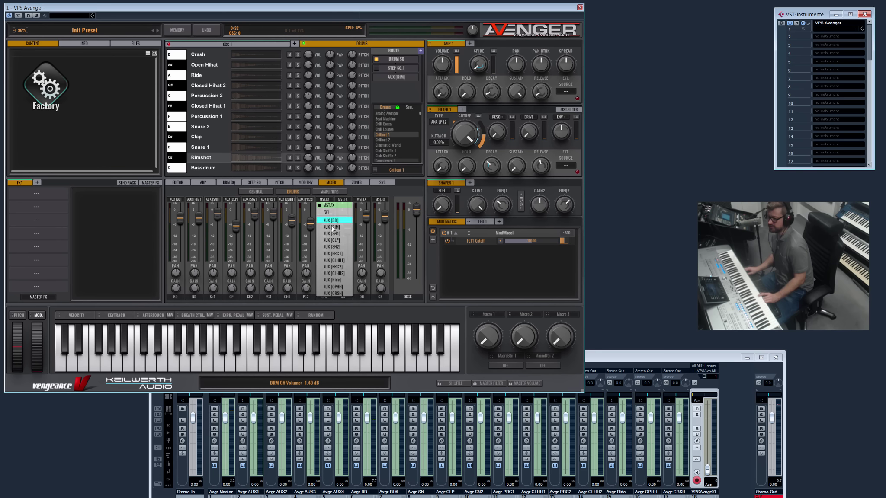
left_click(335, 273)
left_click(344, 201)
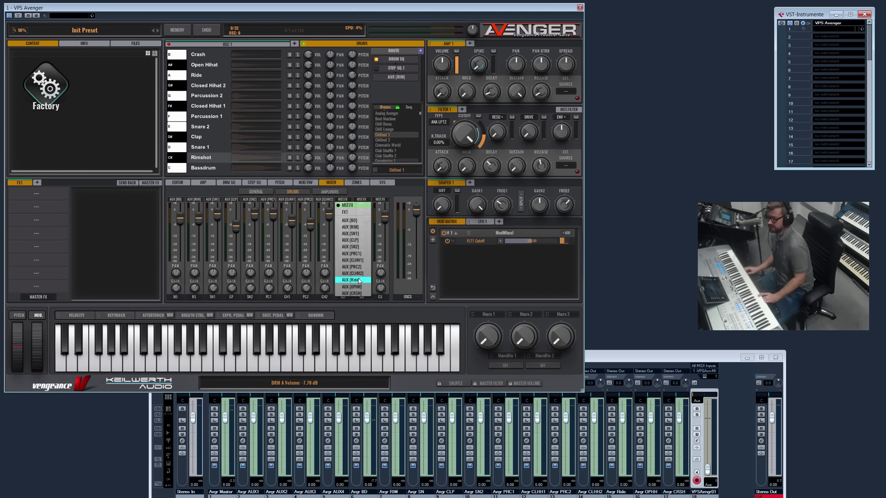
left_click(348, 279)
left_click(365, 200)
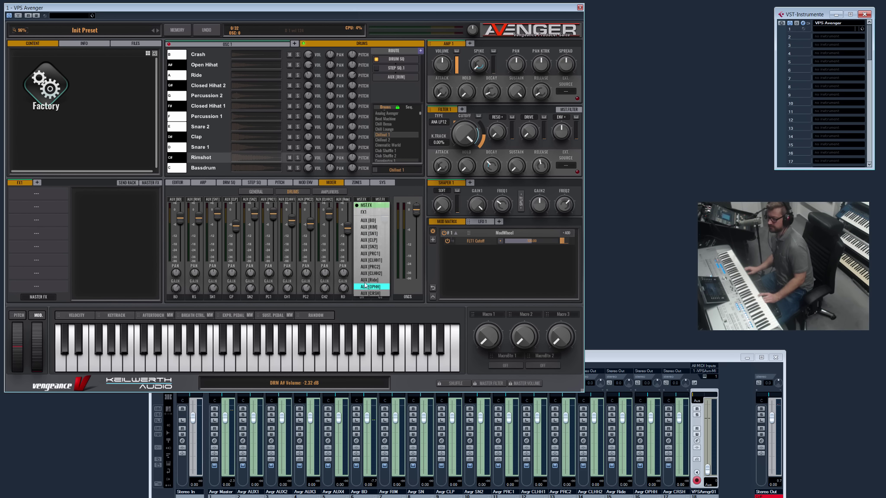
left_click(364, 286)
left_click(380, 200)
left_click(389, 293)
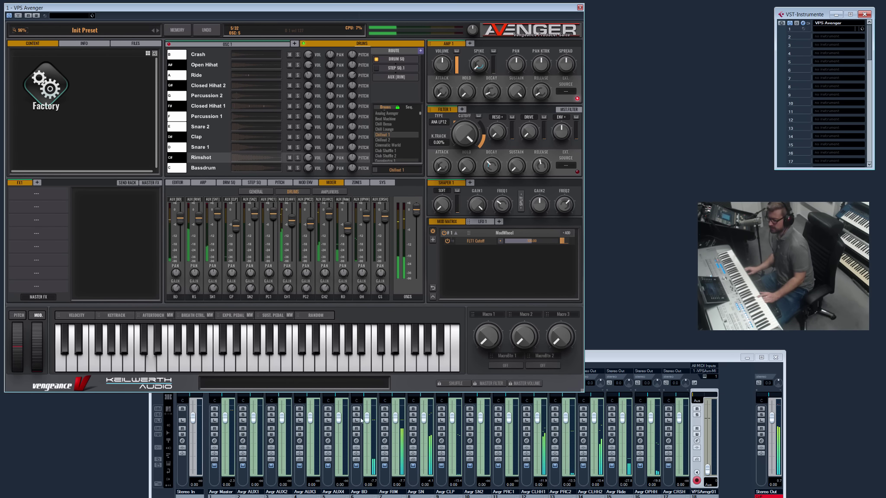
left_click(384, 414)
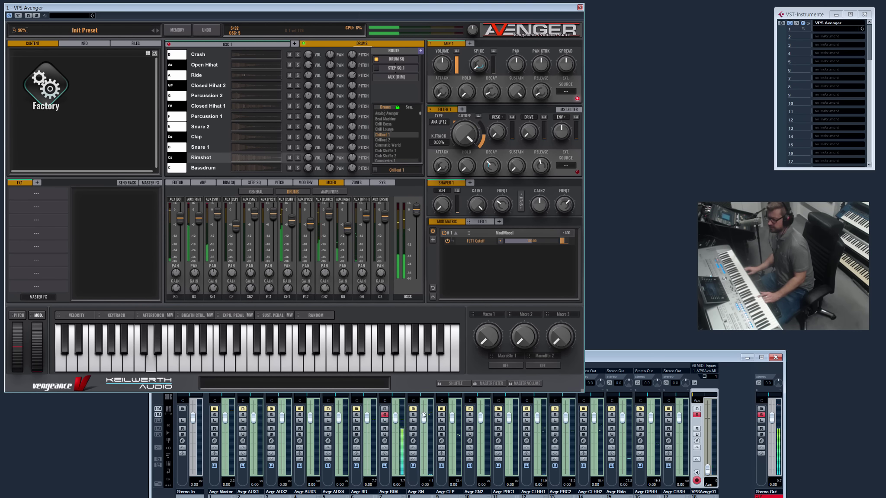
left_click(385, 414)
left_click(413, 416)
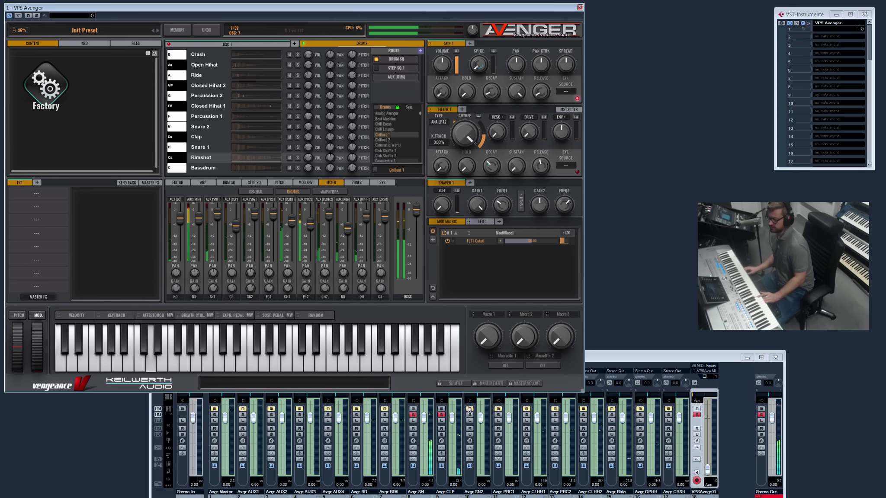
left_click(470, 415)
left_click(498, 415)
left_click(527, 415)
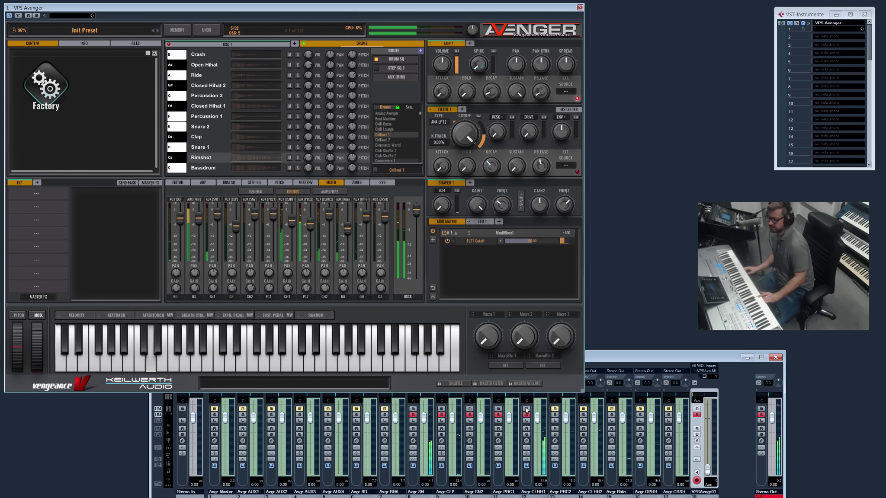
left_click(555, 415)
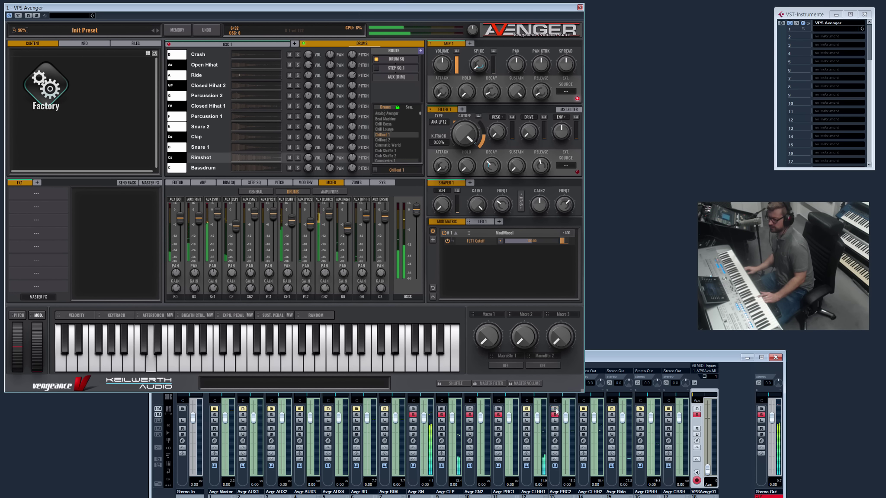
left_click(583, 415)
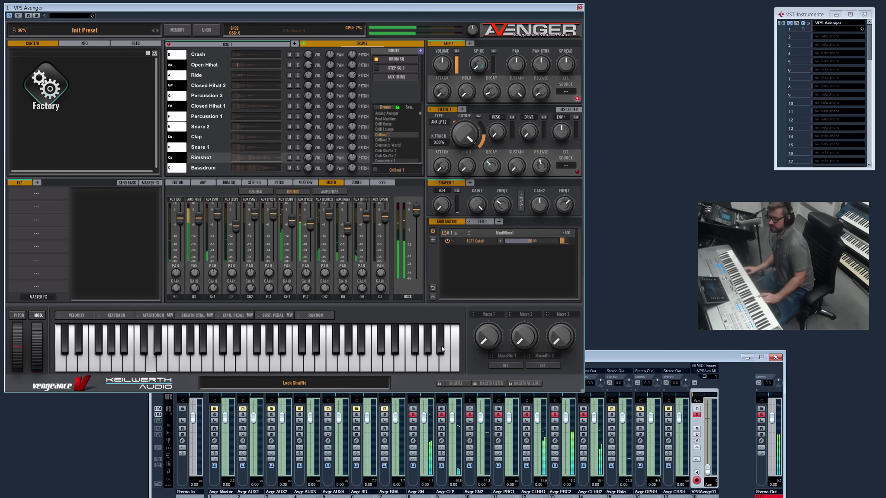
mouse_move(368, 39)
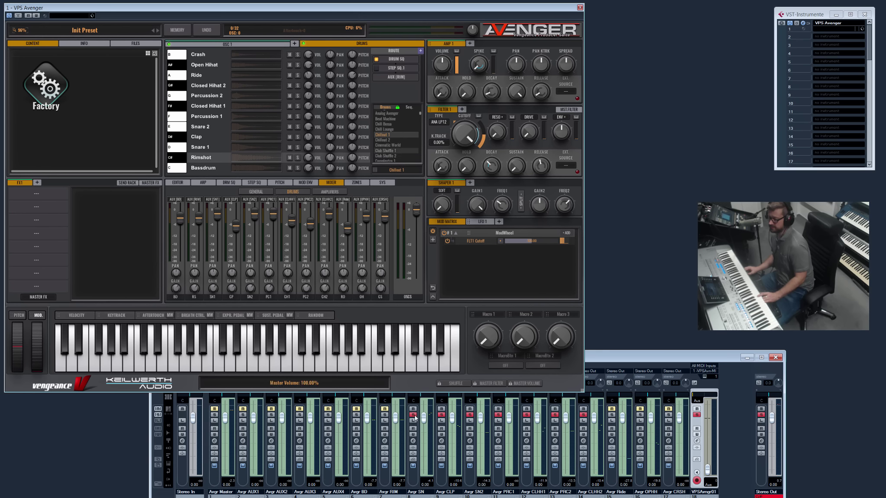
left_click(158, 414)
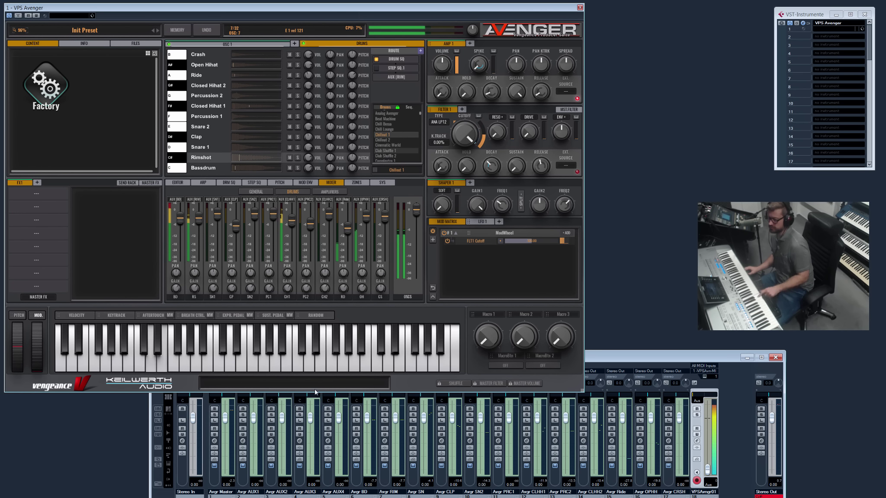
left_click(278, 43)
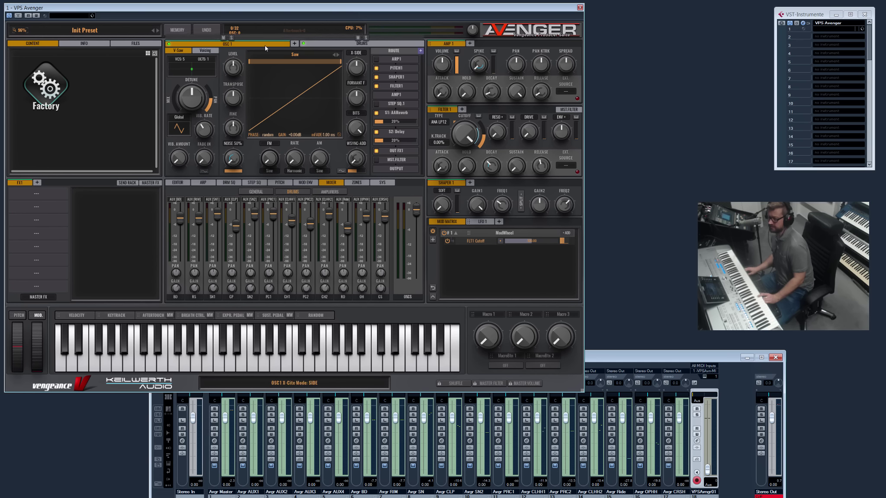
left_click(354, 45)
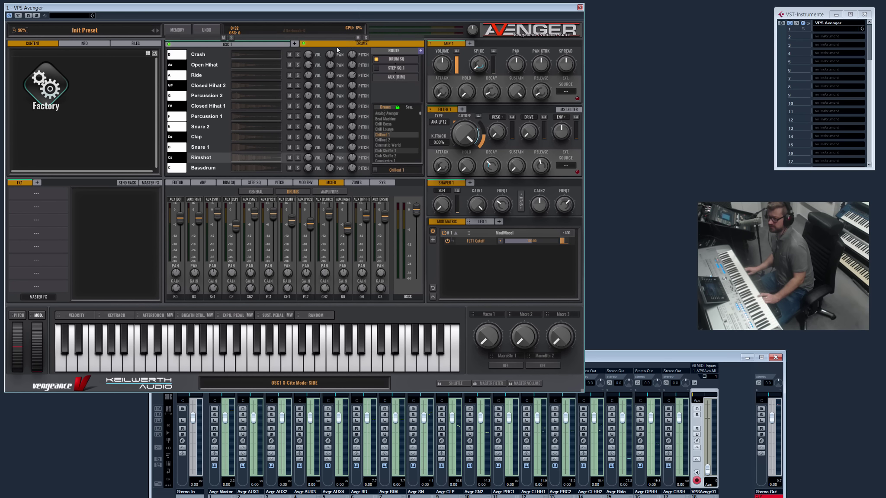
left_click(239, 44)
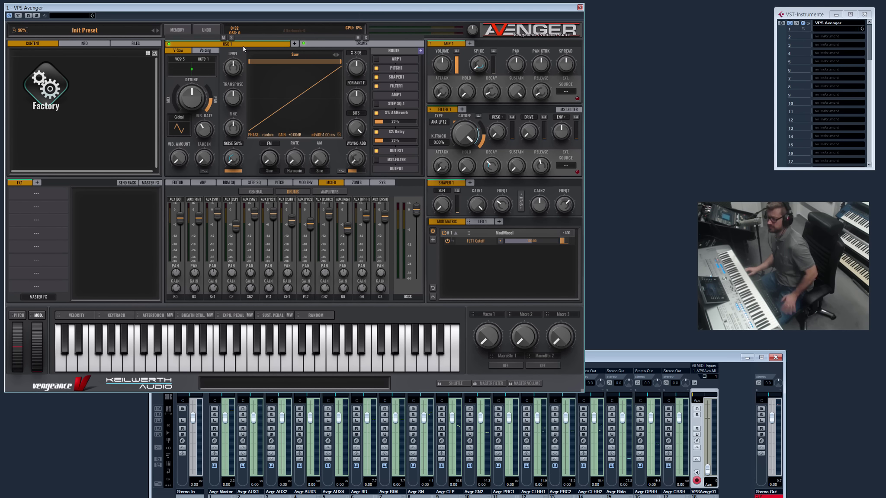
left_click(308, 43)
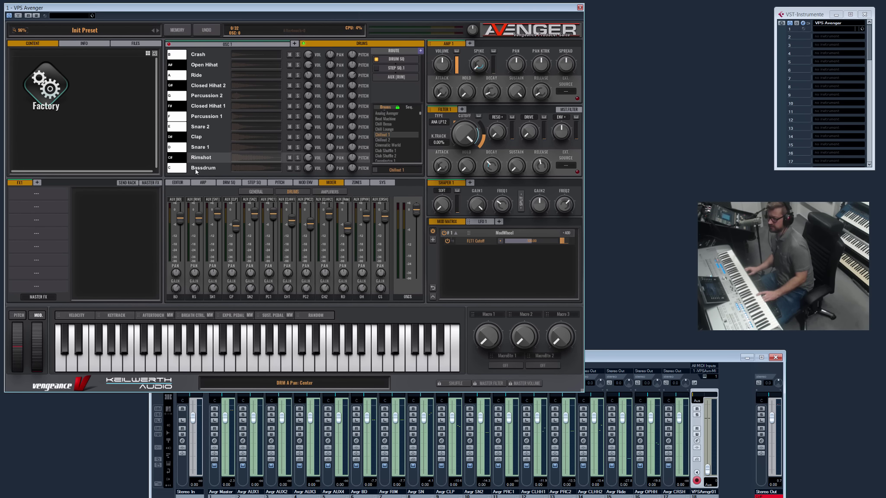
Give Snare 1 a 20% AAReverb send and Closed Hihat 1 a 20% Delay send, then view the send rack
left_click(421, 51)
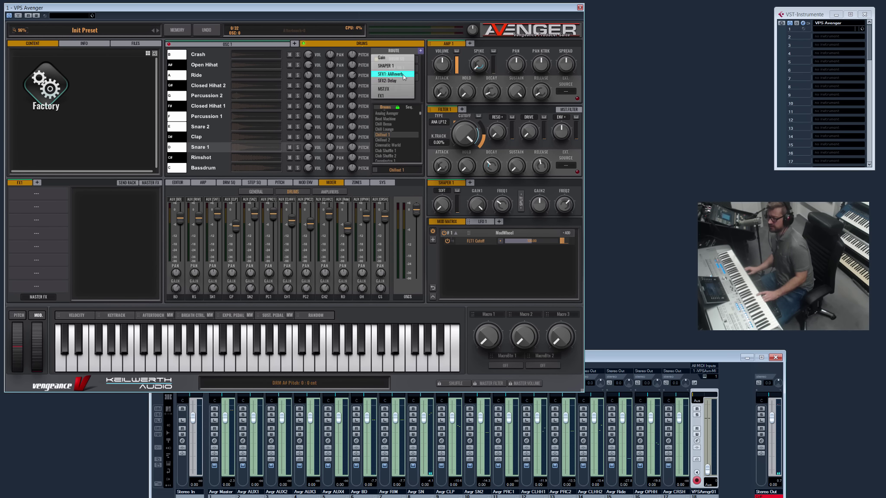
left_click(402, 77)
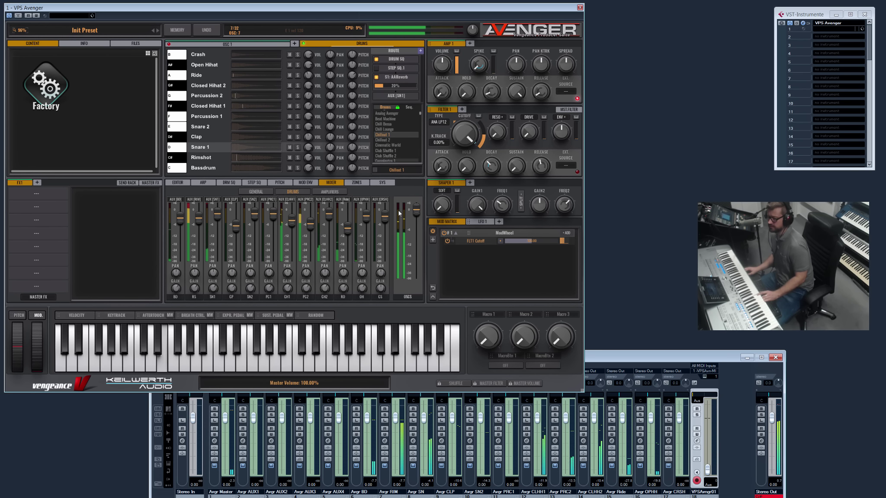
left_click(211, 118)
left_click(209, 106)
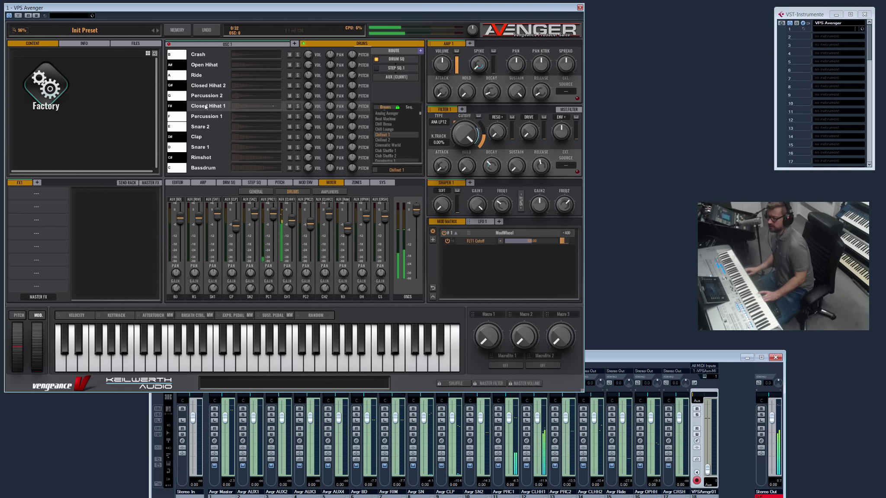
left_click(421, 50)
left_click(388, 81)
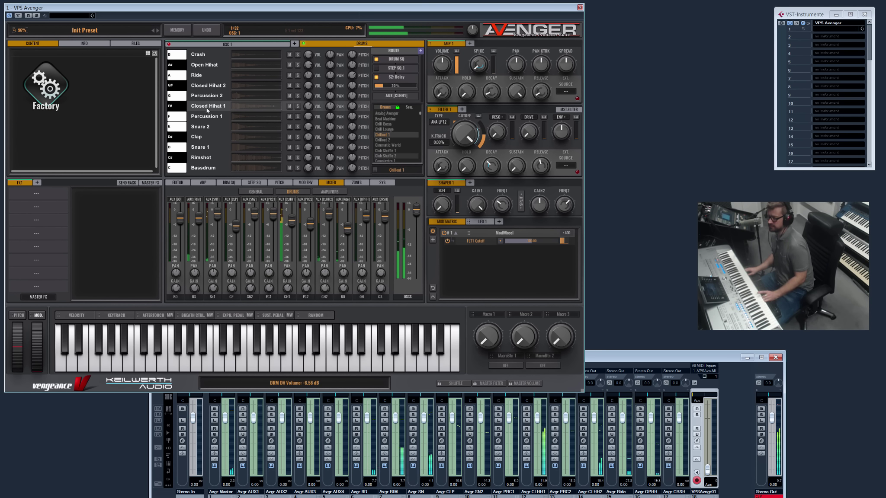
left_click(127, 182)
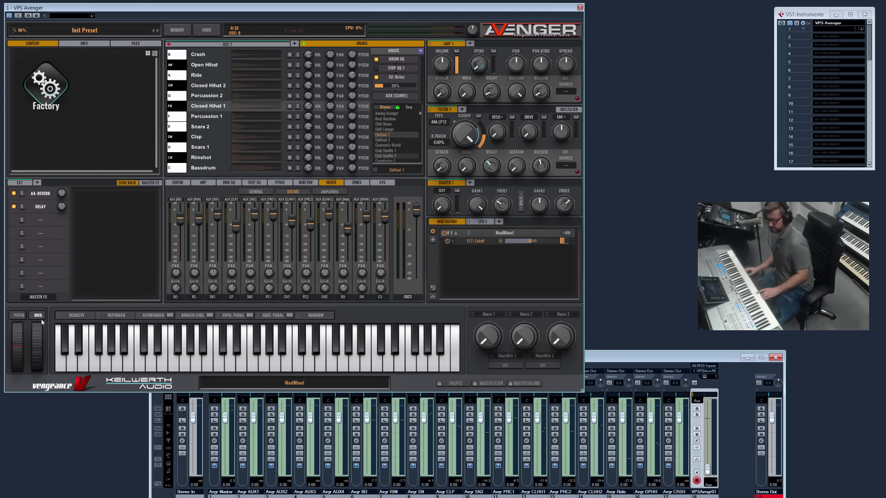
Set the Send Rack output to AUX 1 and solo the Avgr AUX1 channel in the Cubase mixer
left_click(37, 298)
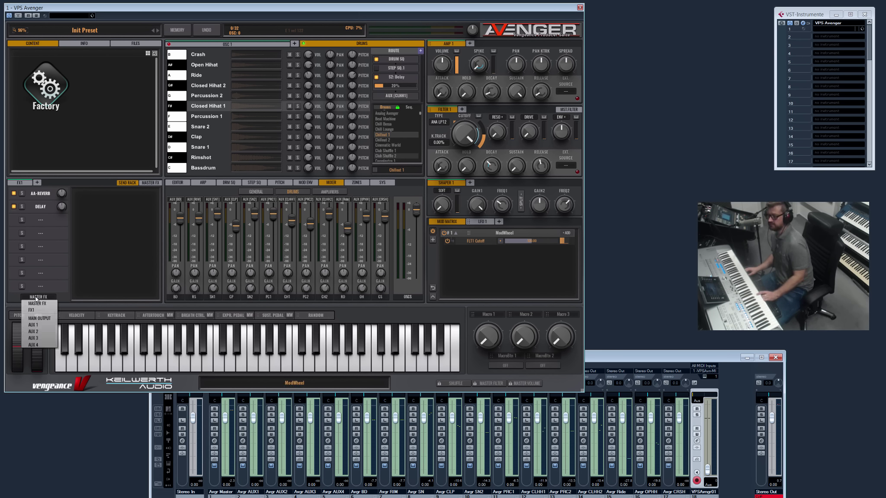
left_click(37, 325)
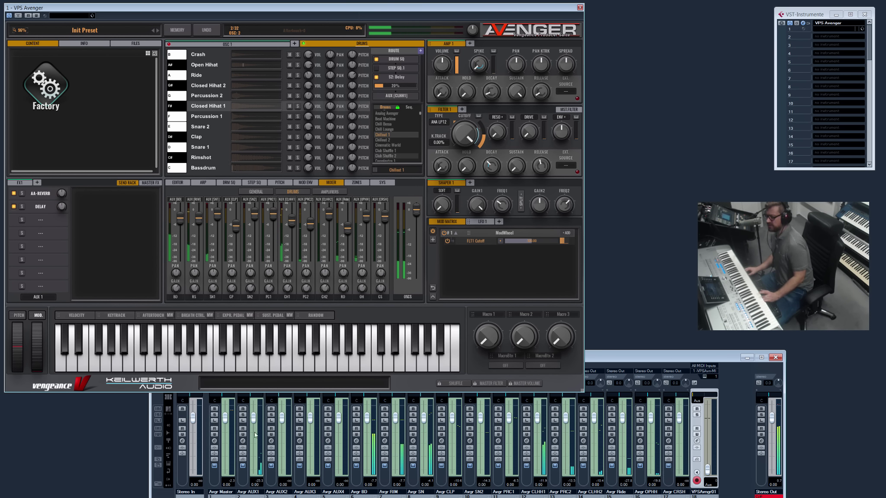
left_click(243, 415)
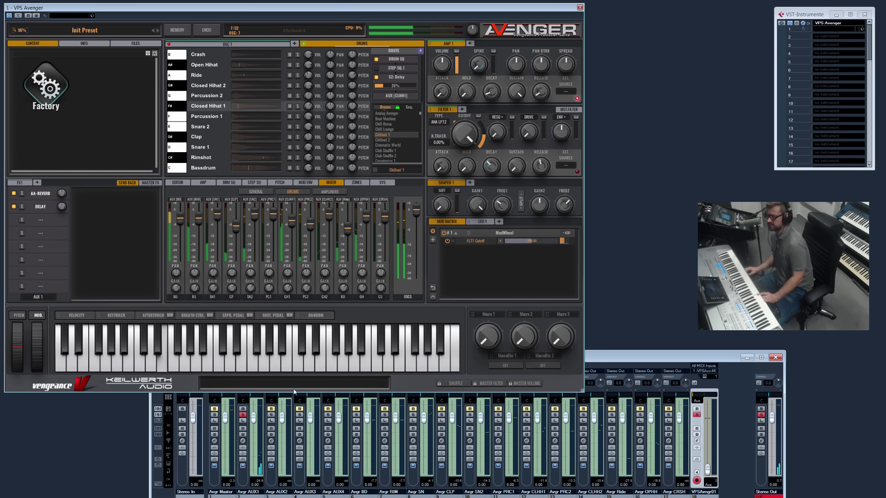
mouse_move(596, 357)
left_mouse_down()
mouse_move(603, 359)
mouse_move(596, 379)
mouse_move(617, 331)
mouse_move(583, 350)
left_mouse_up()
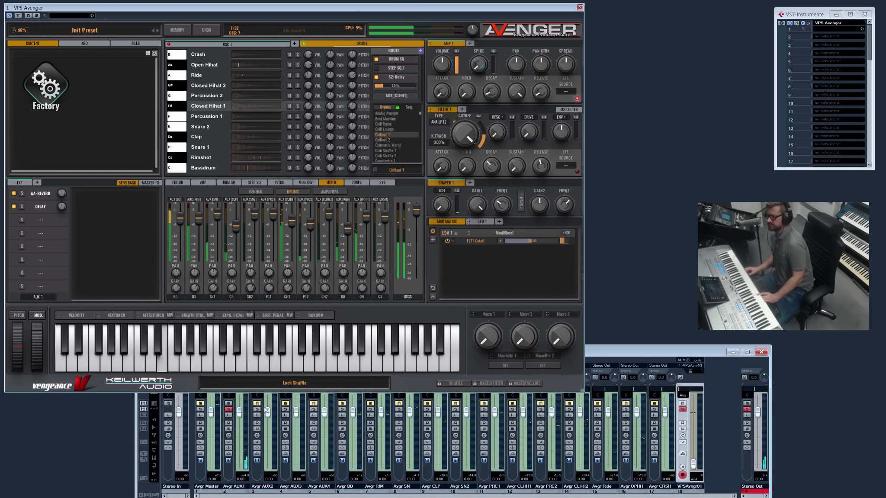
Resize the Avenger window so the full Avgr channel row shows, closing the AUX1 channel settings
left_click(229, 435)
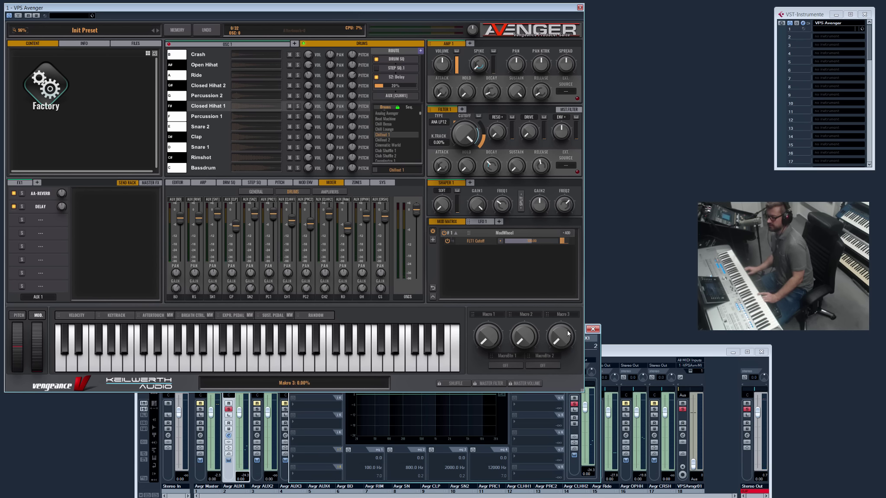
left_click_drag(583, 392, 561, 330)
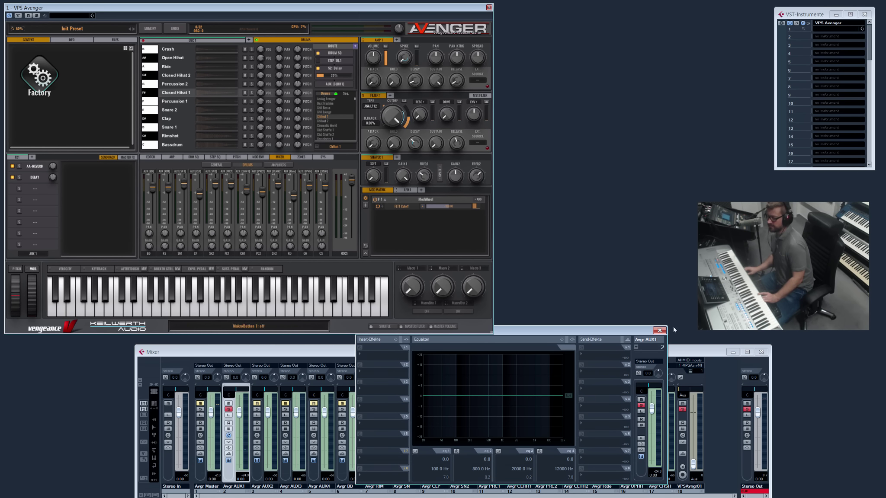
left_click(658, 332)
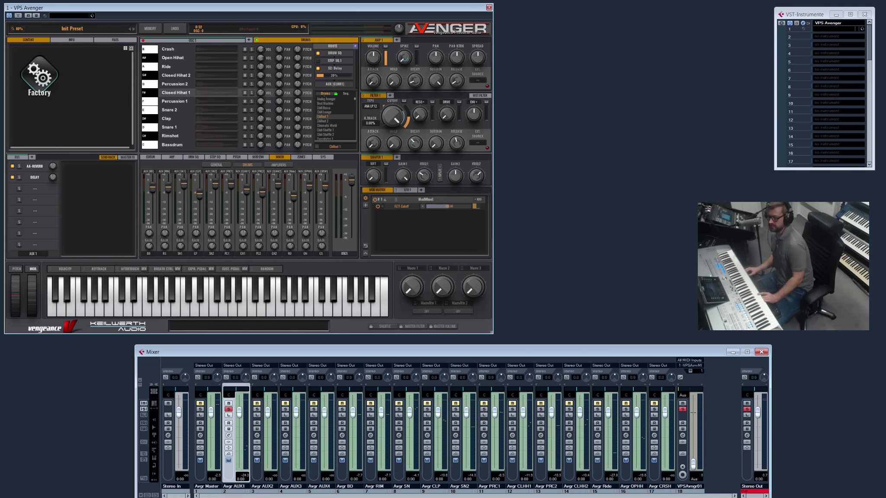
left_click(690, 432)
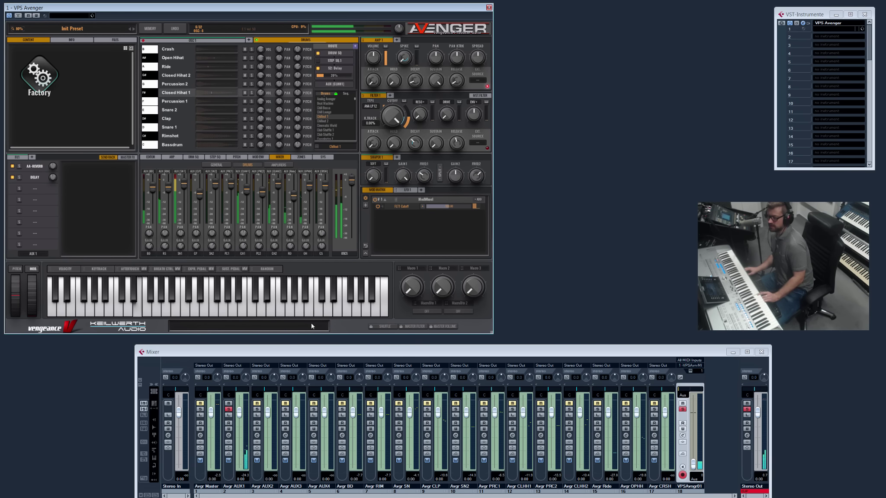
left_click_drag(494, 334, 511, 351)
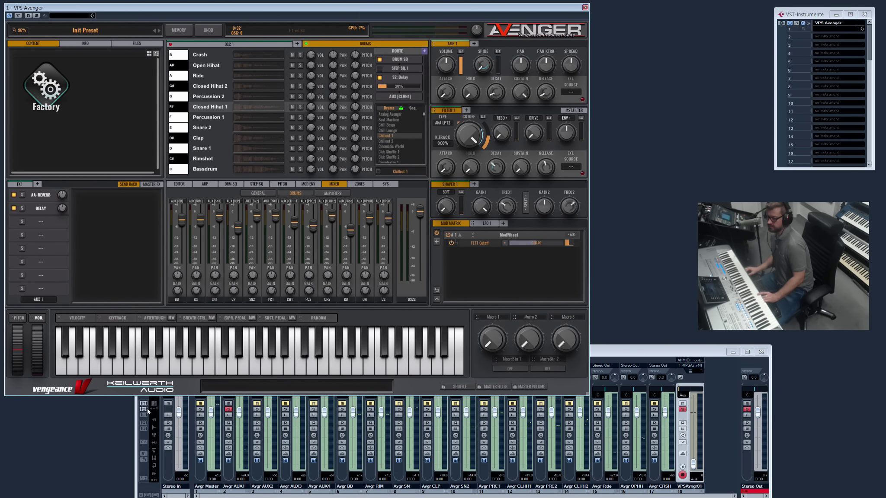
Clear mixer solos, give OSC 1 the Basic Bassline 2 arpeggio, remove its AAReverb route, lower cutoff to about 28.5%
left_click(145, 410)
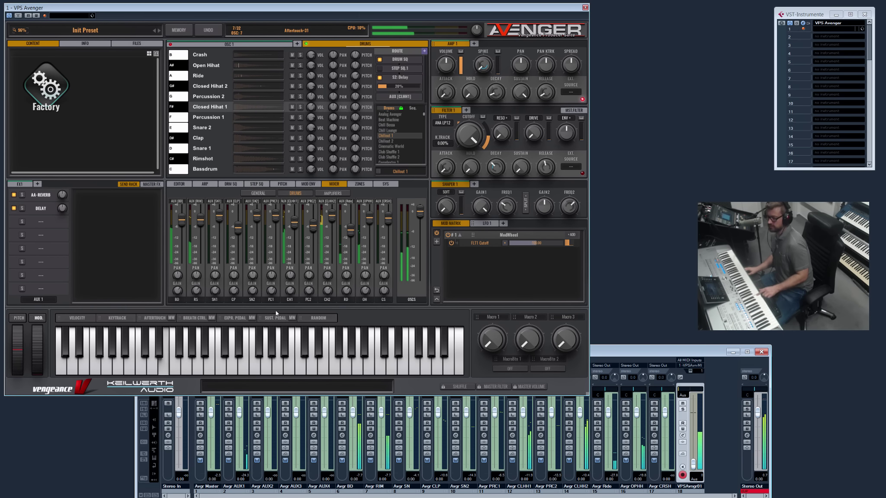
left_click(228, 45)
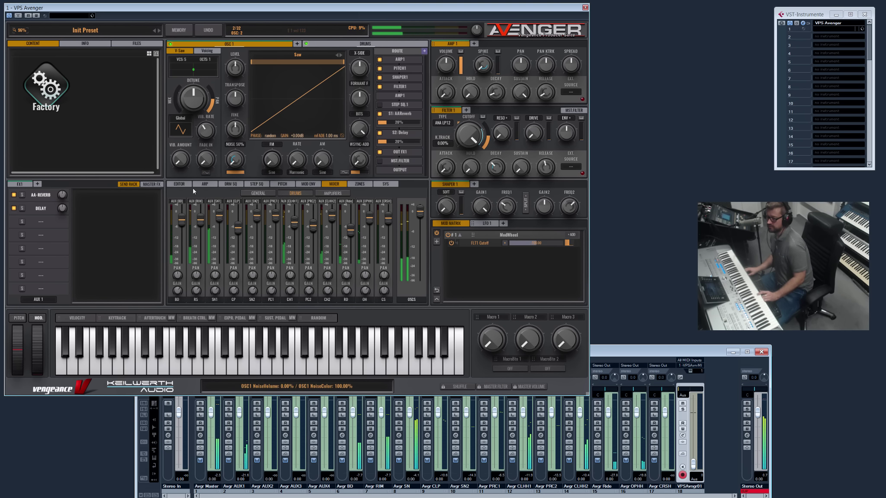
left_click(206, 185)
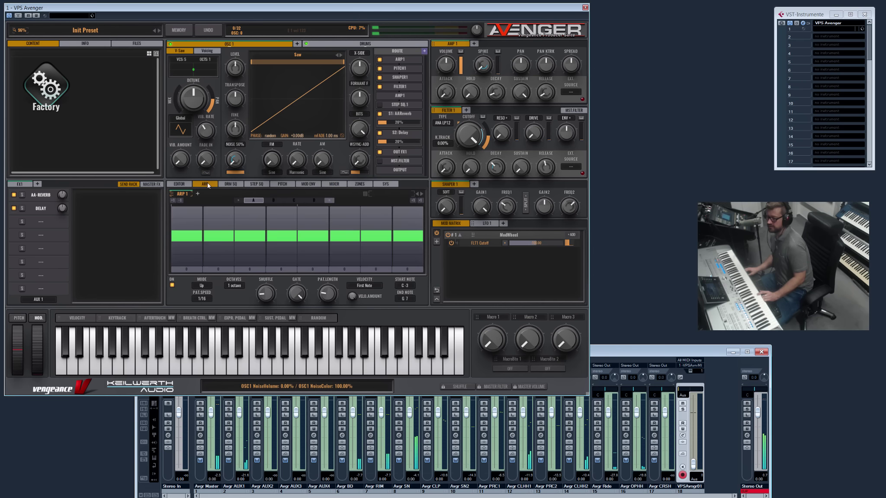
left_click(422, 194)
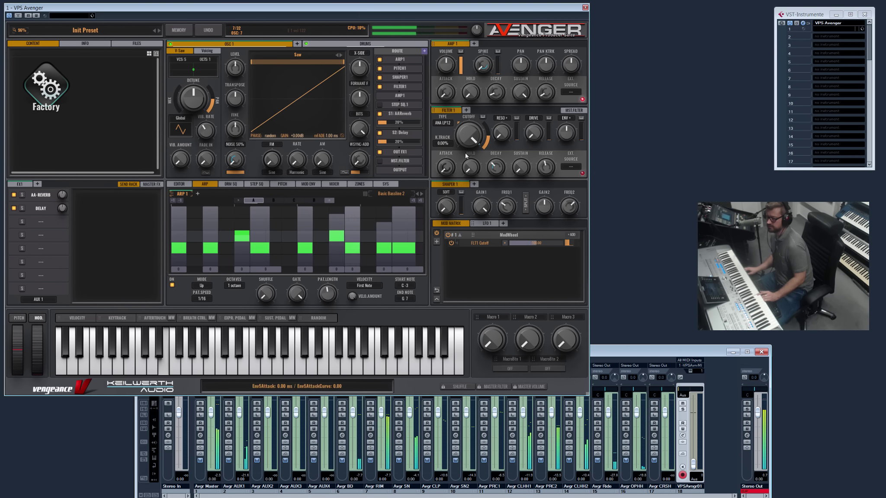
left_click(379, 114)
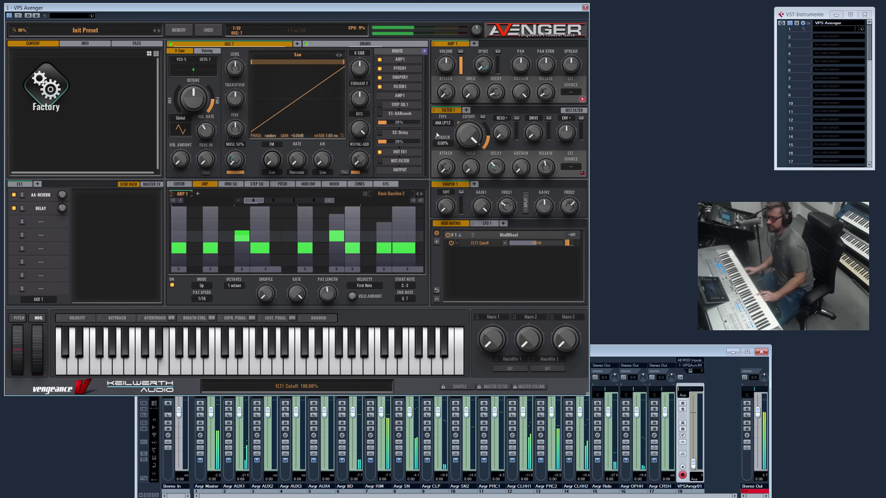
left_click_drag(460, 128, 457, 135)
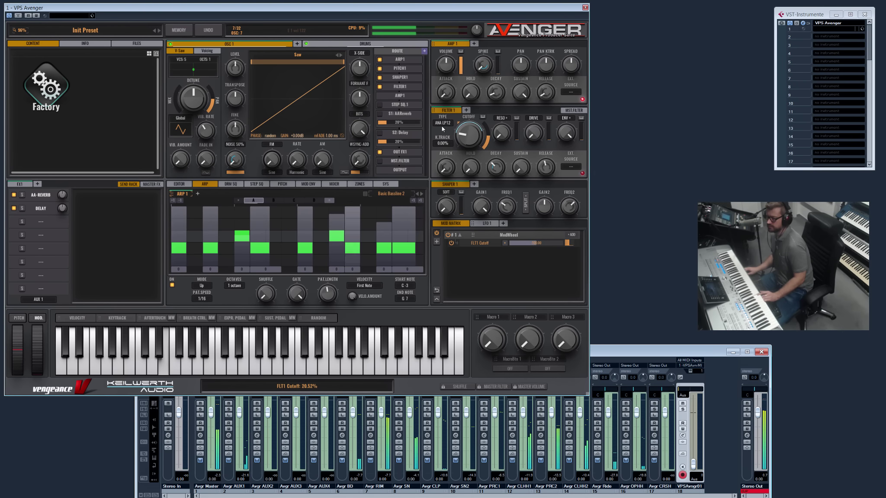
Set Filter 1 to LowPass NEX LP24 and drag OSC 1's S2 Delay send down to 15%
left_click(458, 123)
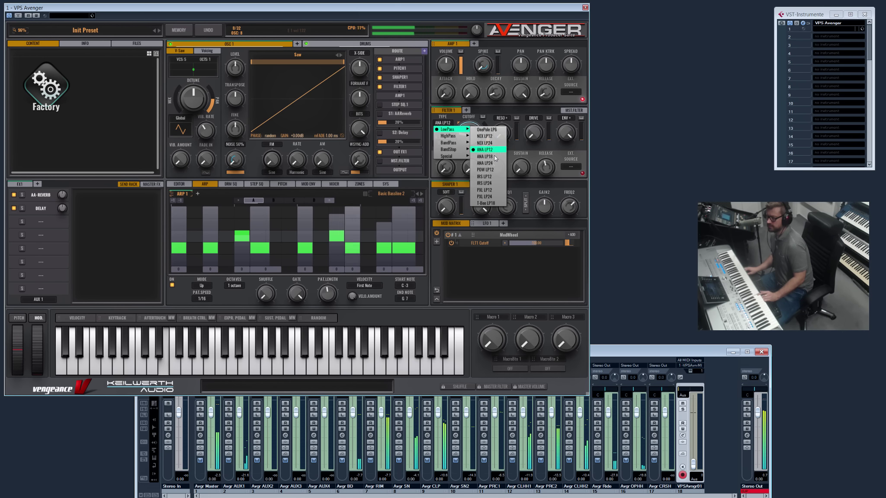
left_click(485, 143)
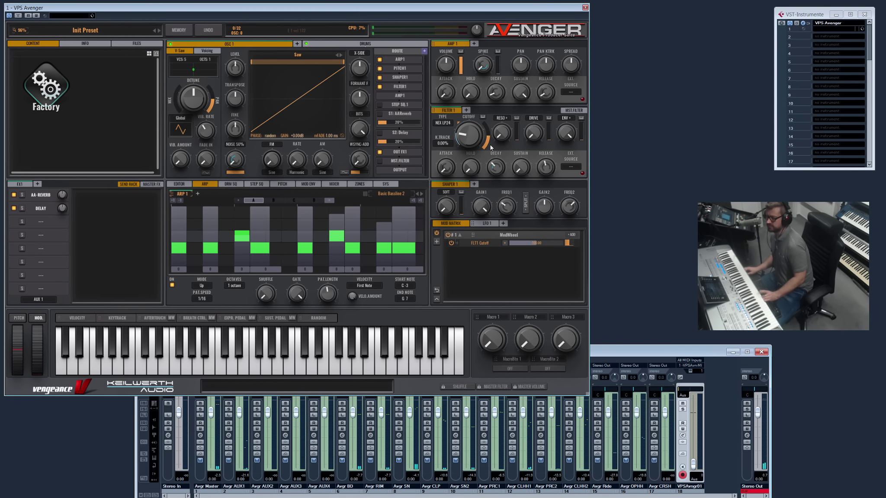
left_click(206, 51)
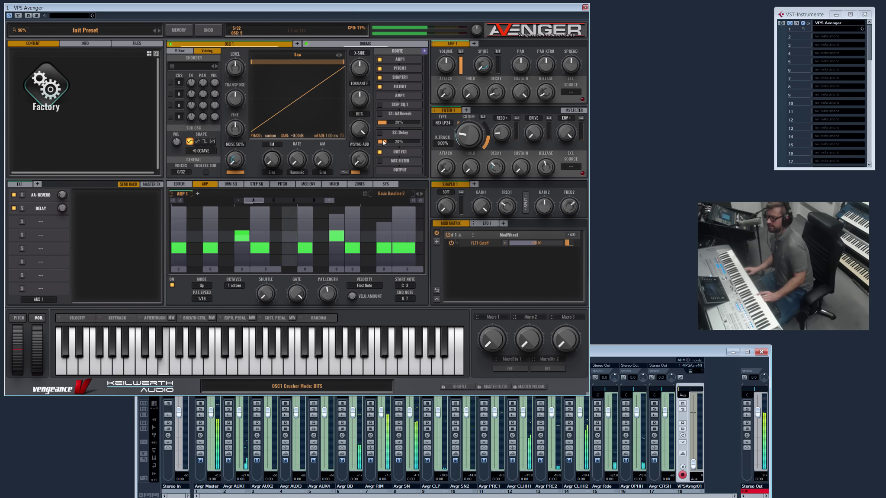
left_click_drag(395, 141, 392, 142)
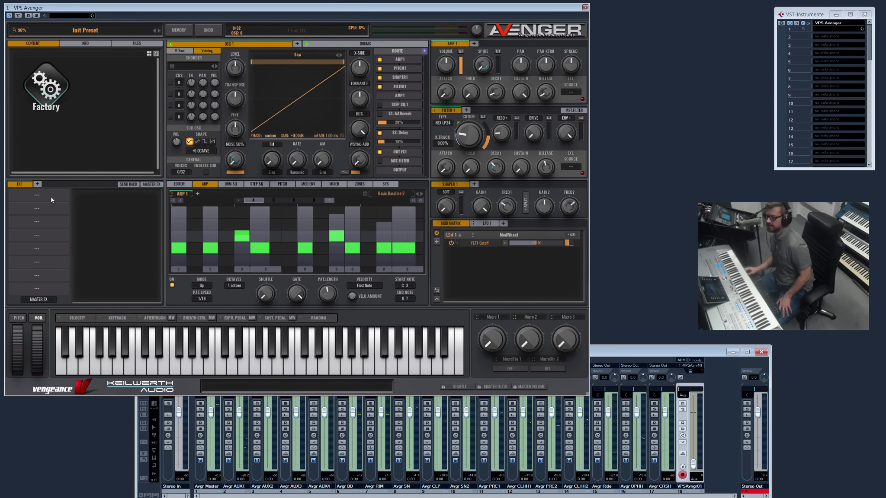
Insert a Bitcrusher in the first FX1 slot and set the FX1 rack output to AUX 2
left_click(31, 192)
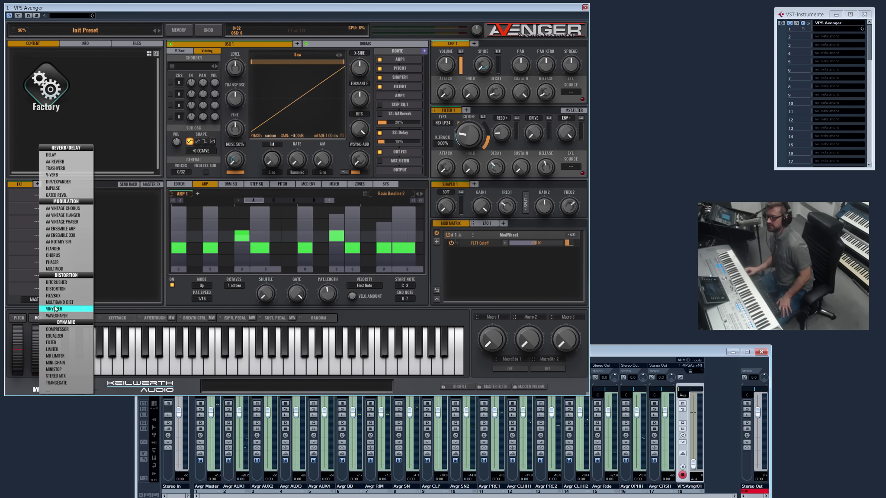
left_click(70, 282)
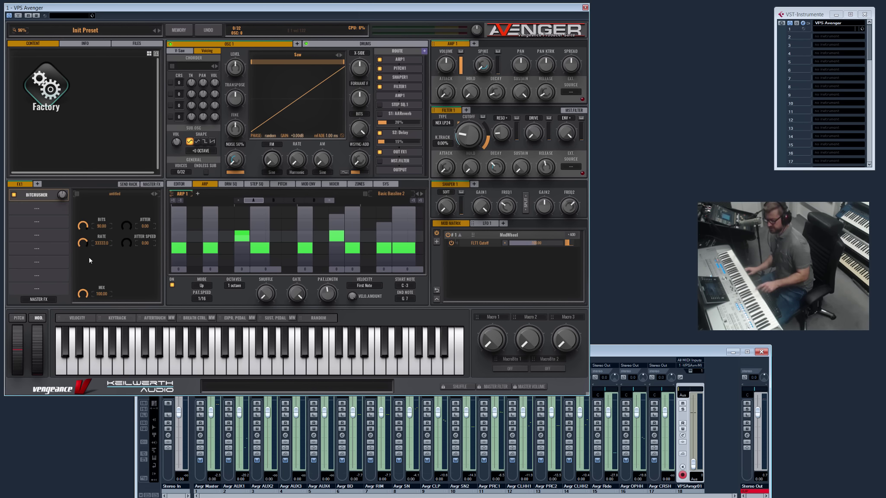
left_click(39, 299)
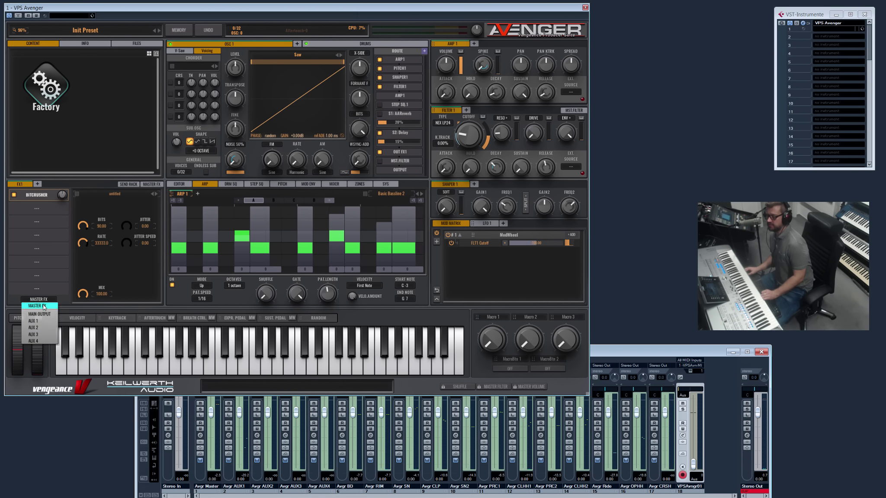
left_click(40, 328)
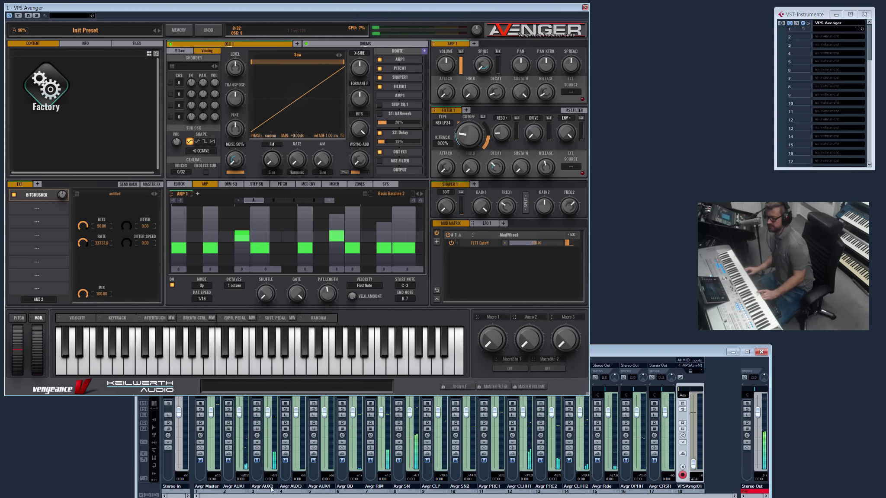
Solo the AUX2 and AUX1 channels to audition the Bitcrusher, then clear the solos
left_click(257, 409)
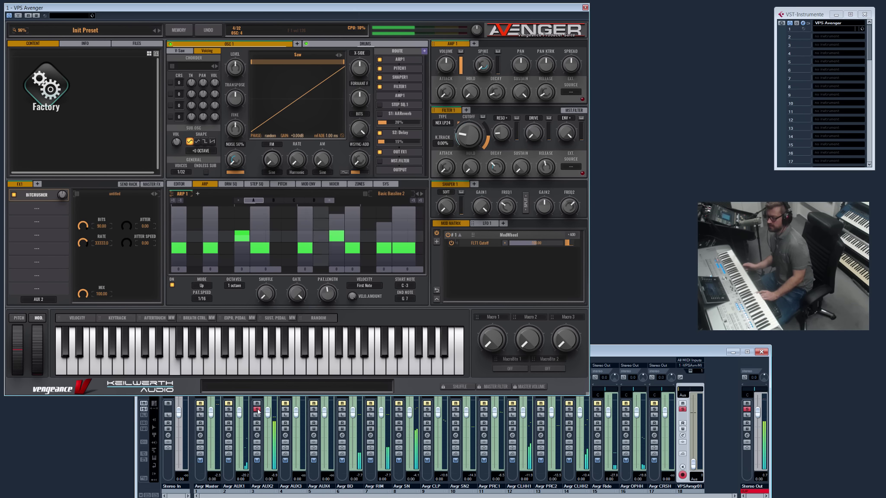
left_click(228, 410)
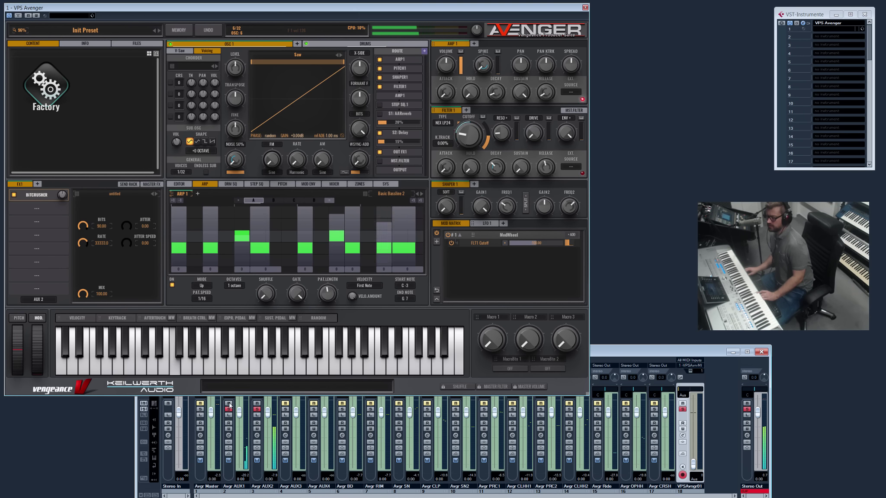
left_click(257, 409)
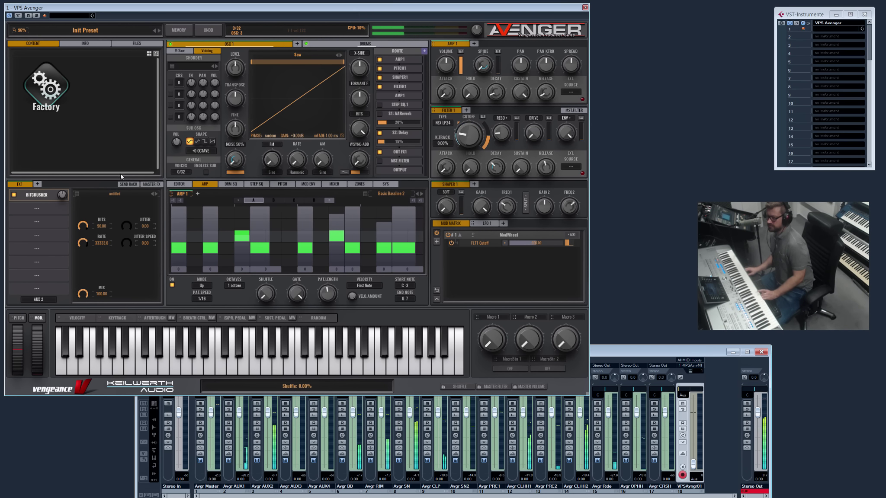
Add a second FX rack, FX2, in Avenger and route its output to AUX 3
left_click(38, 184)
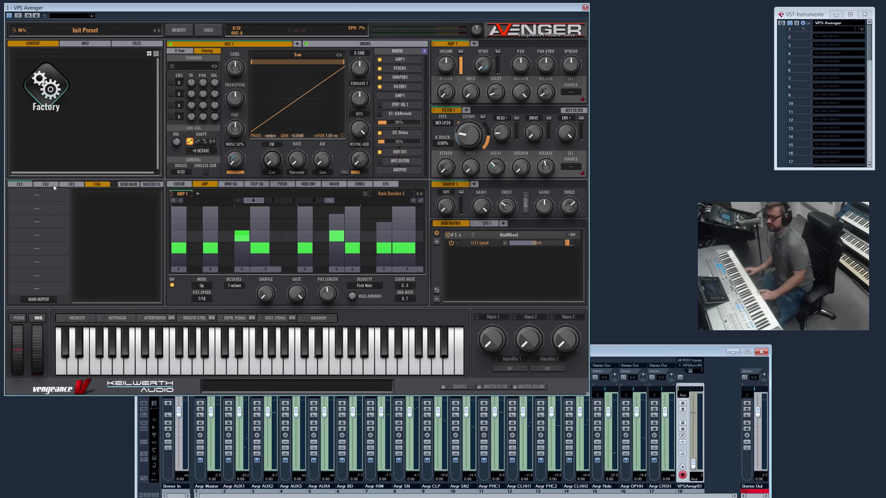
left_click(42, 299)
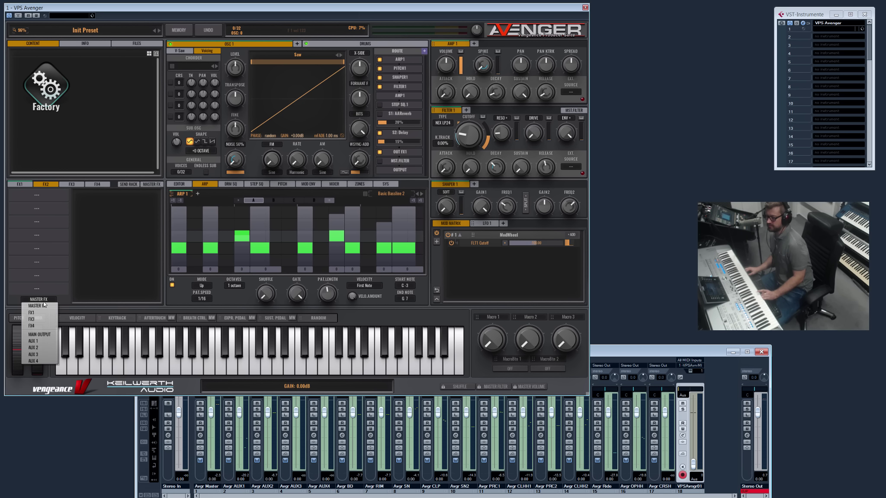
left_click(36, 355)
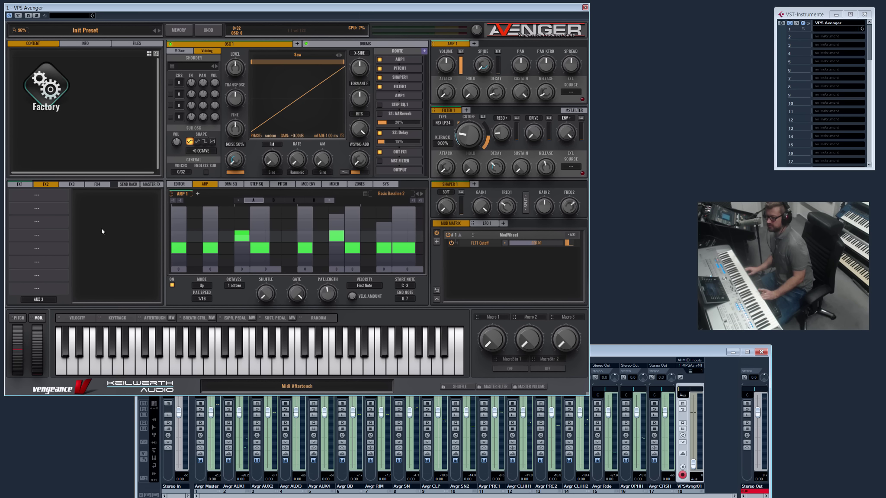
Rename the Avgr AUX2 mixer channel to 'Bassline'
double_click(263, 487)
type("Bassli")
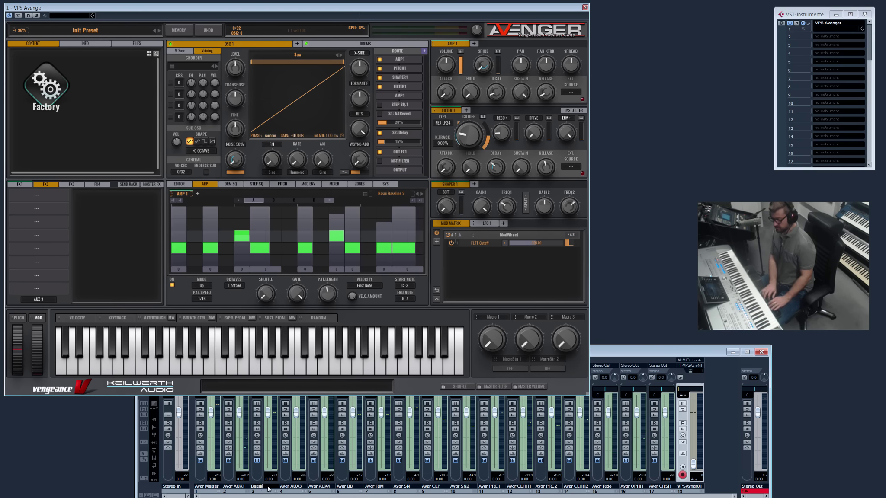
type("ne")
key("Return")
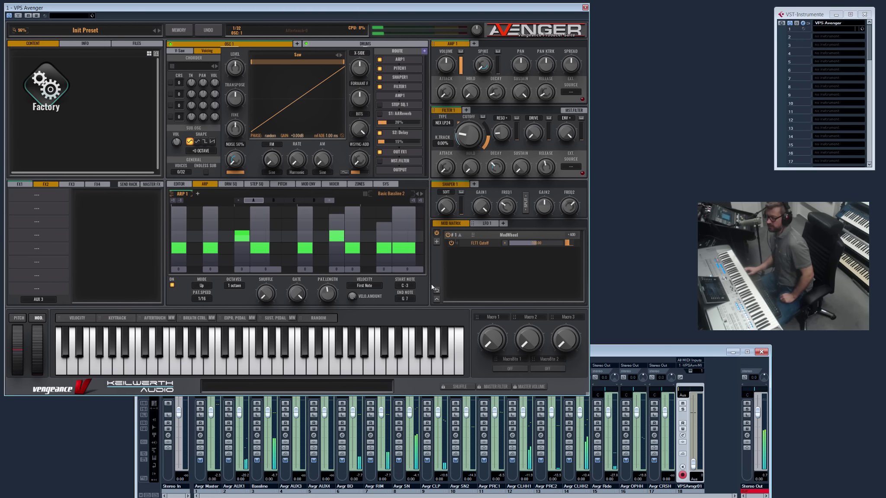
left_click(340, 44)
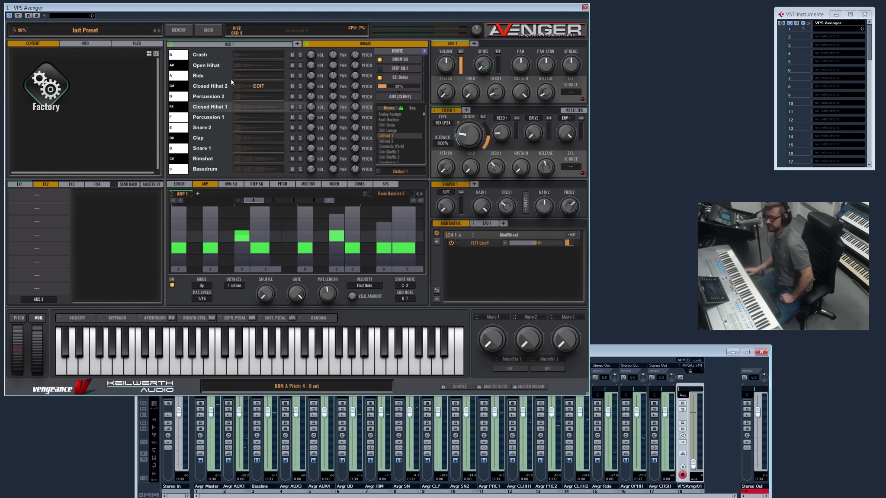
left_click(229, 44)
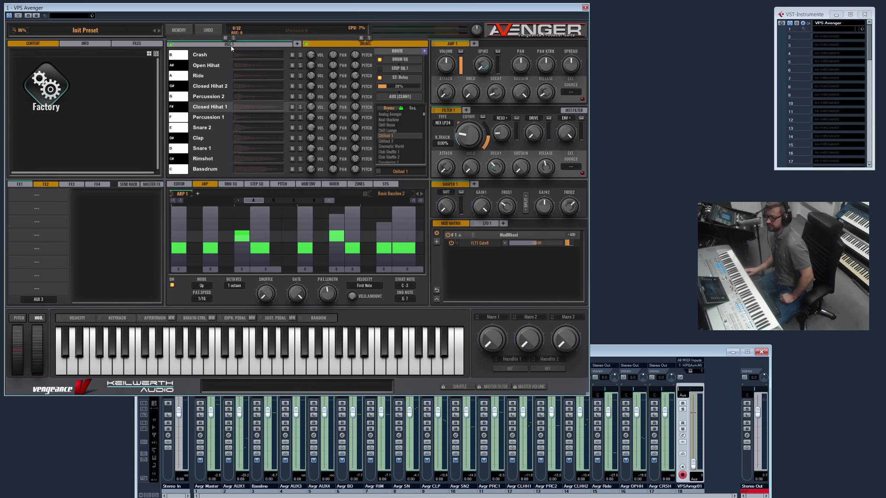